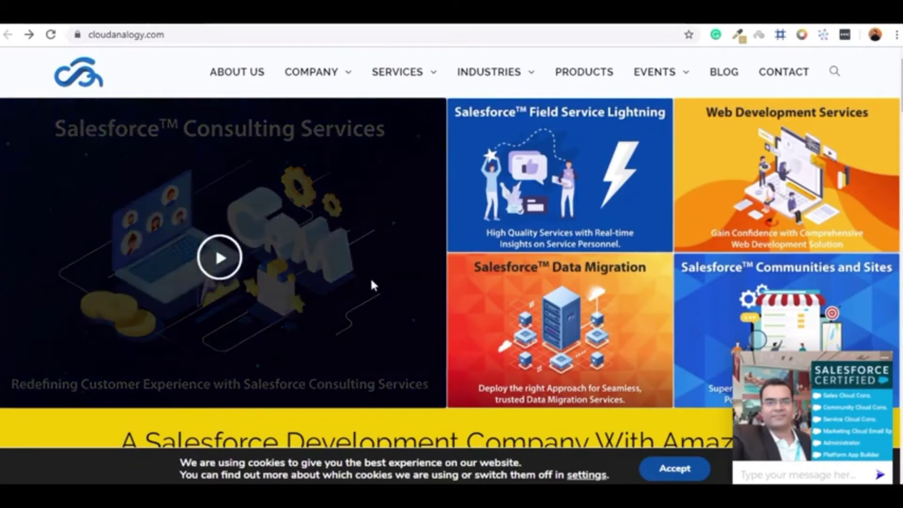
# - Look through the Cloud Analogy home page from the service banners down to the footer links
pyautogui.scroll(-5, 372, 285)
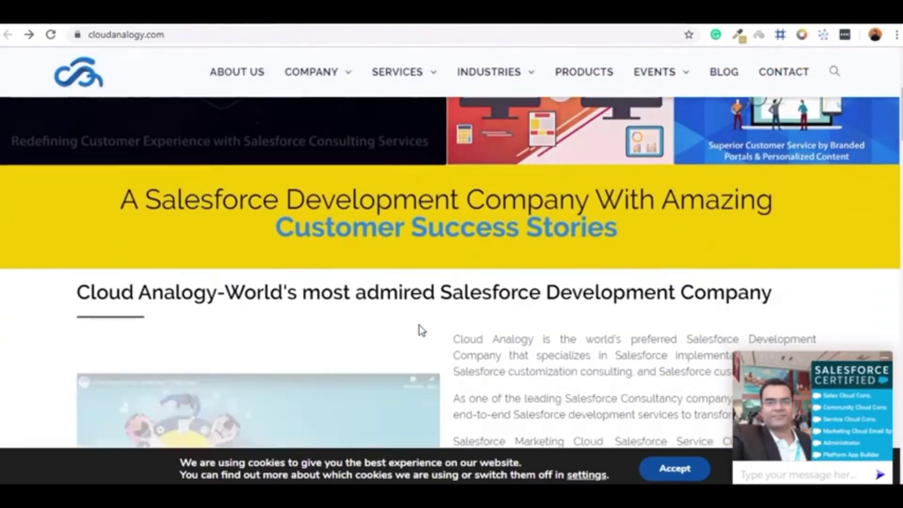
pyautogui.scroll(-15, 420, 331)
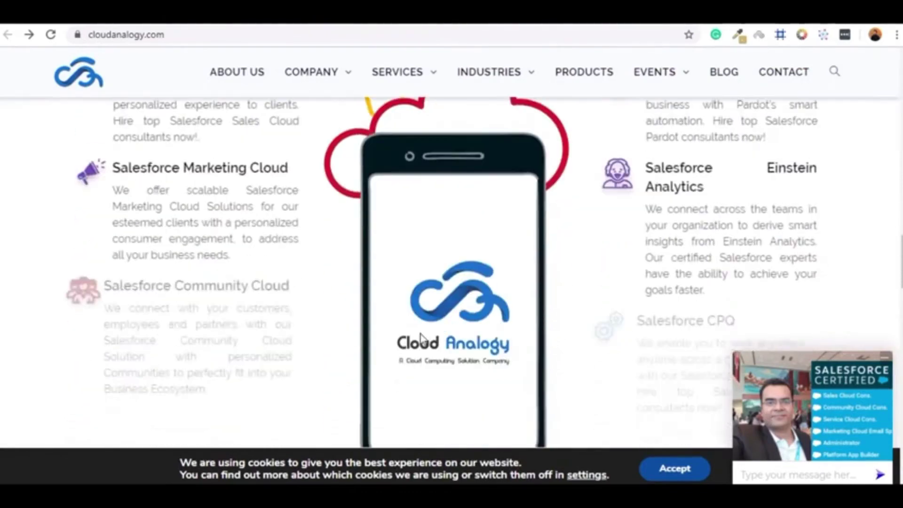
pyautogui.scroll(-15, 421, 337)
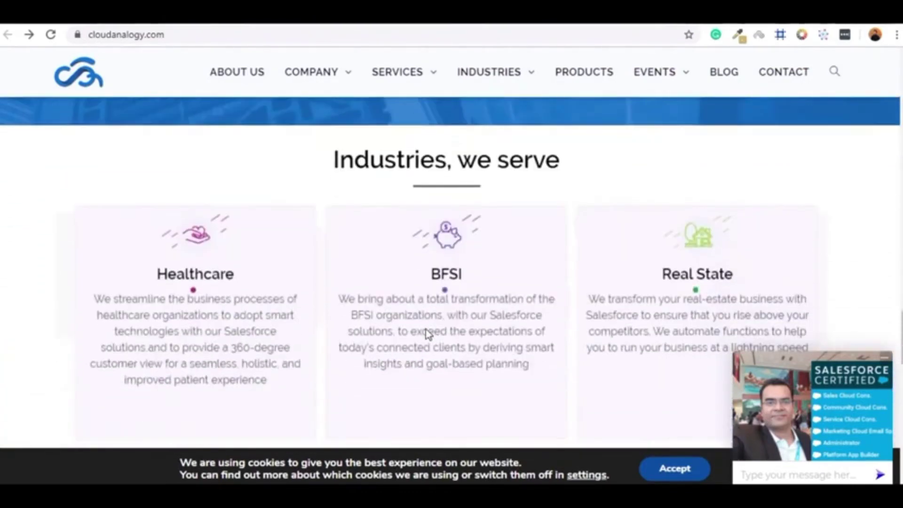
pyautogui.scroll(-15, 428, 334)
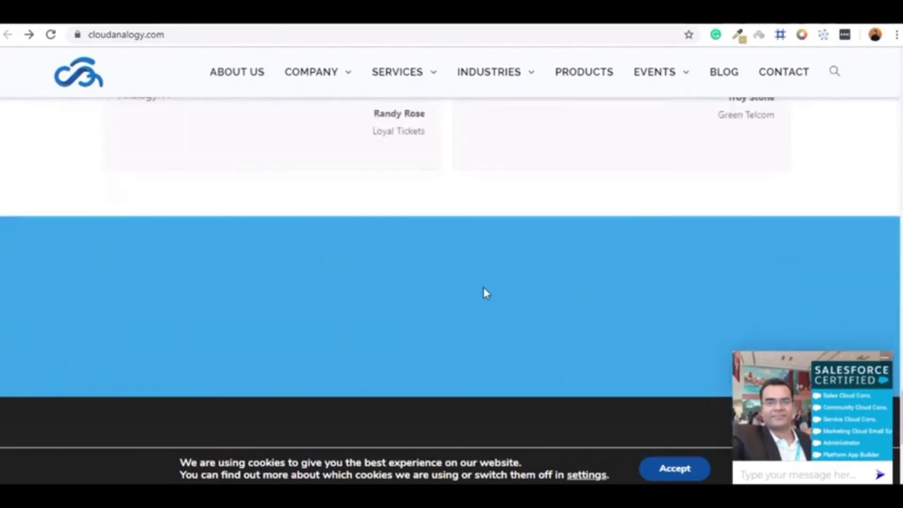
pyautogui.scroll(-5, 484, 290)
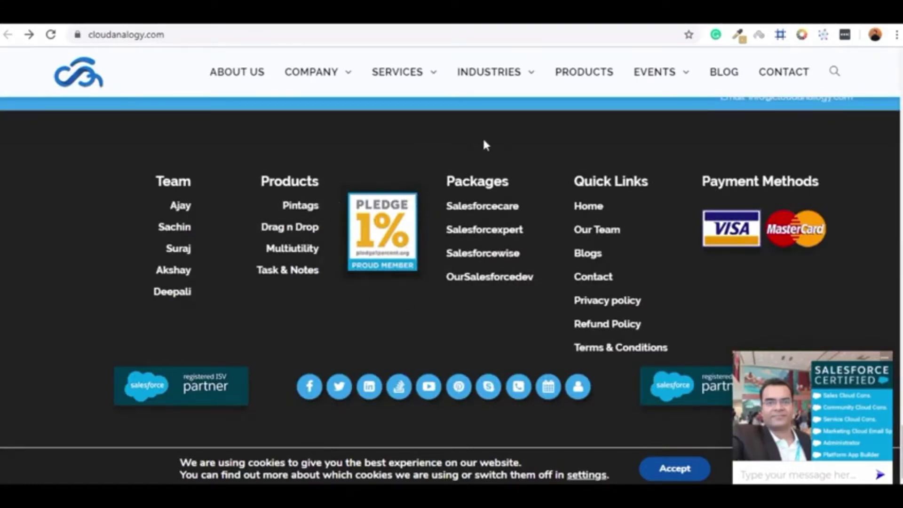
# - Open the company's Products page and look through the listed products, from Pin Tags to Multiutility
pyautogui.click(601, 66)
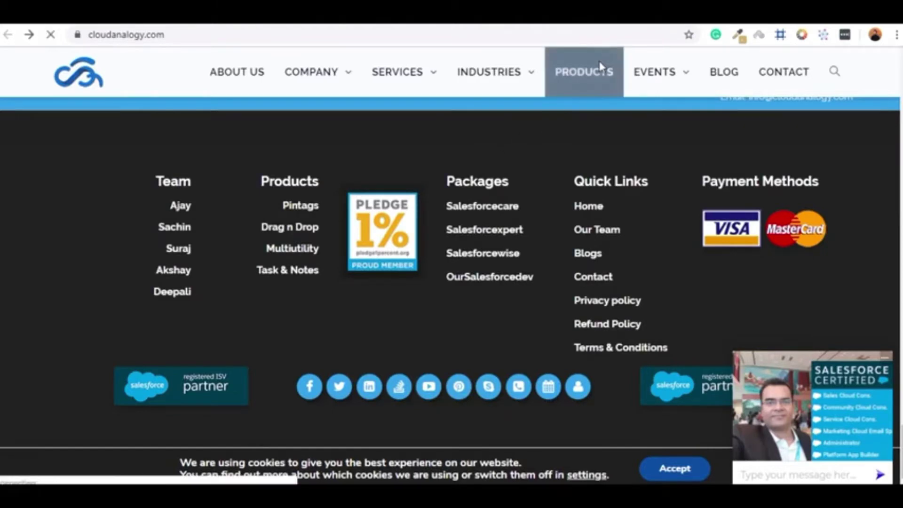
pyautogui.scroll(-3, 358, 313)
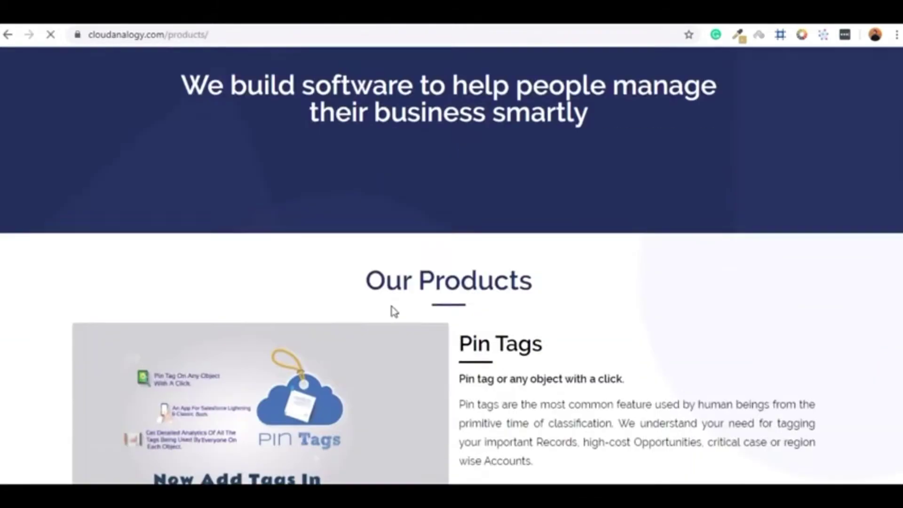
pyautogui.scroll(-4, 423, 263)
pyautogui.scroll(-2, 145, 365)
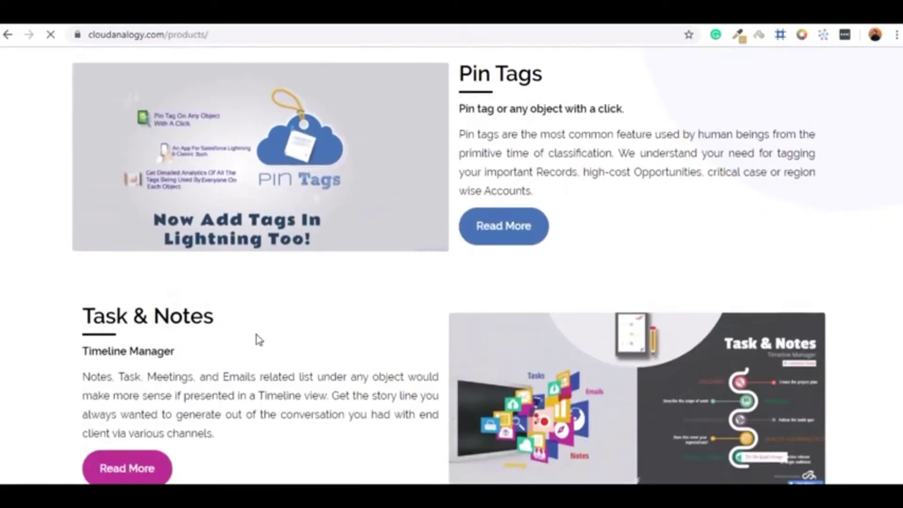
pyautogui.scroll(-10, 258, 340)
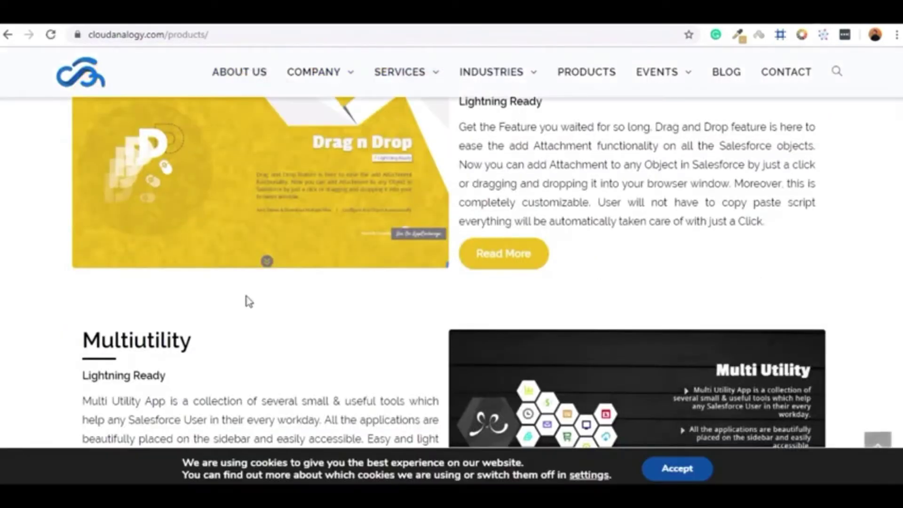
pyautogui.scroll(12, 300, 317)
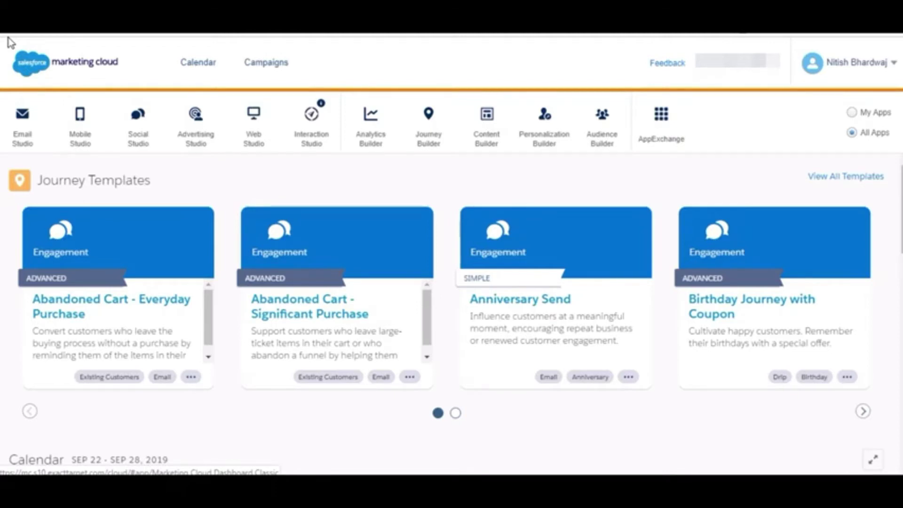
# - Open the Salesforce Integration page in Marketing Cloud Setup and check the system user and connection status
pyautogui.click(857, 63)
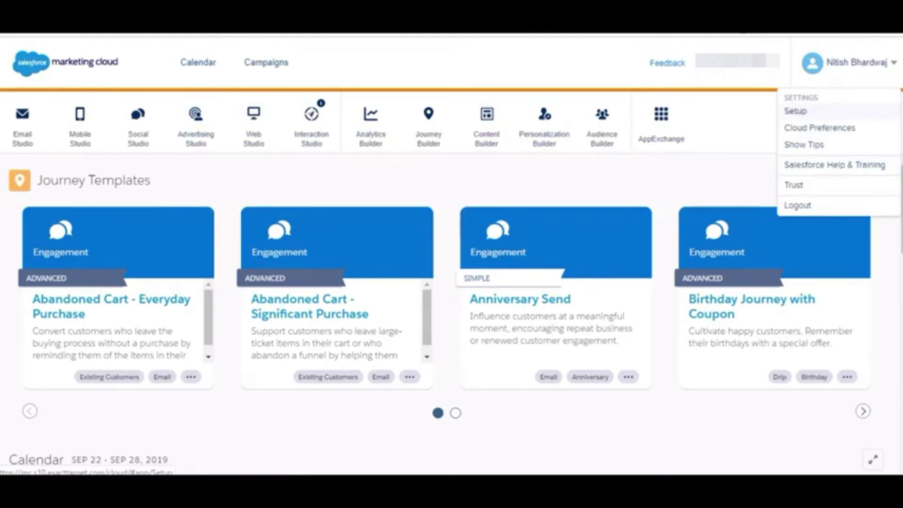
pyautogui.click(796, 111)
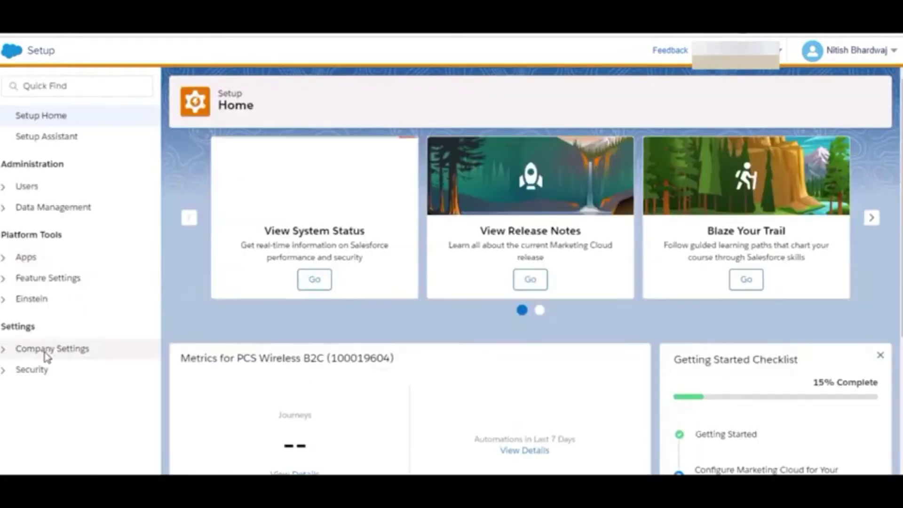
pyautogui.click(18, 257)
pyautogui.click(77, 279)
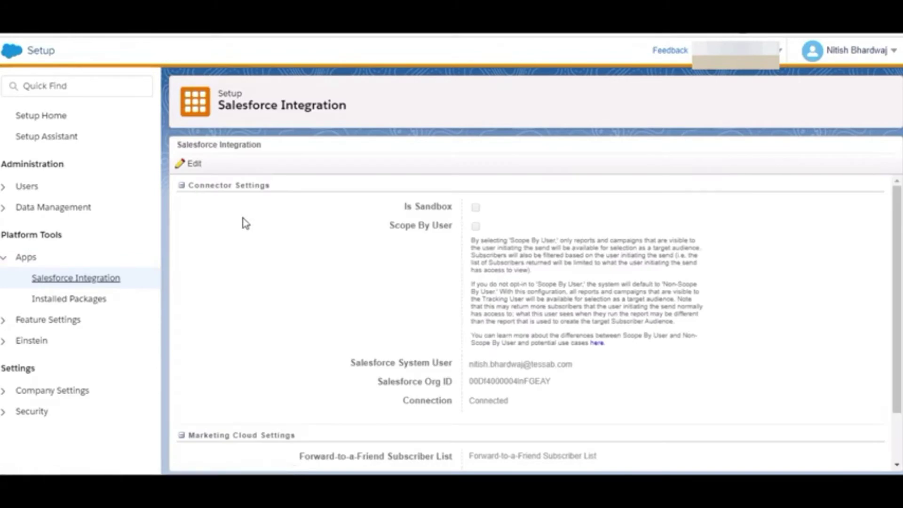
pyautogui.moveTo(375, 363); pyautogui.dragTo(583, 375)
pyautogui.moveTo(389, 399); pyautogui.dragTo(537, 407)
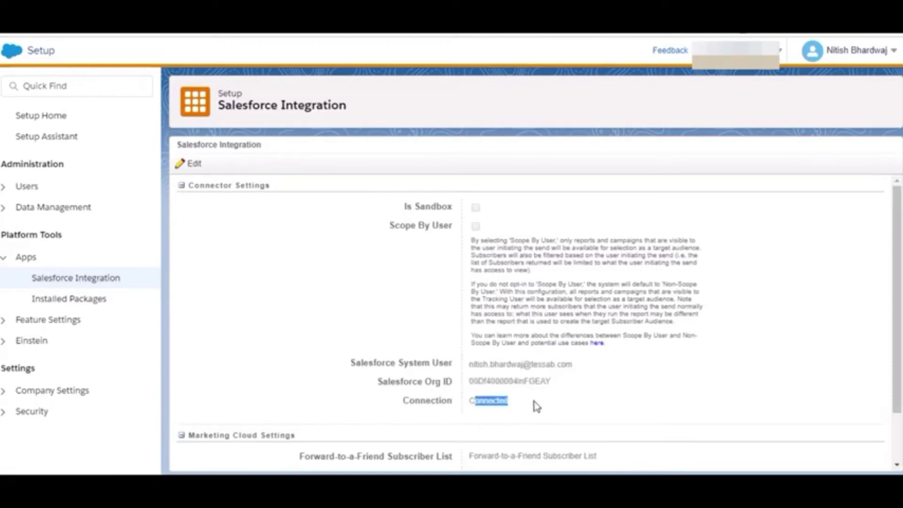
pyautogui.click(536, 406)
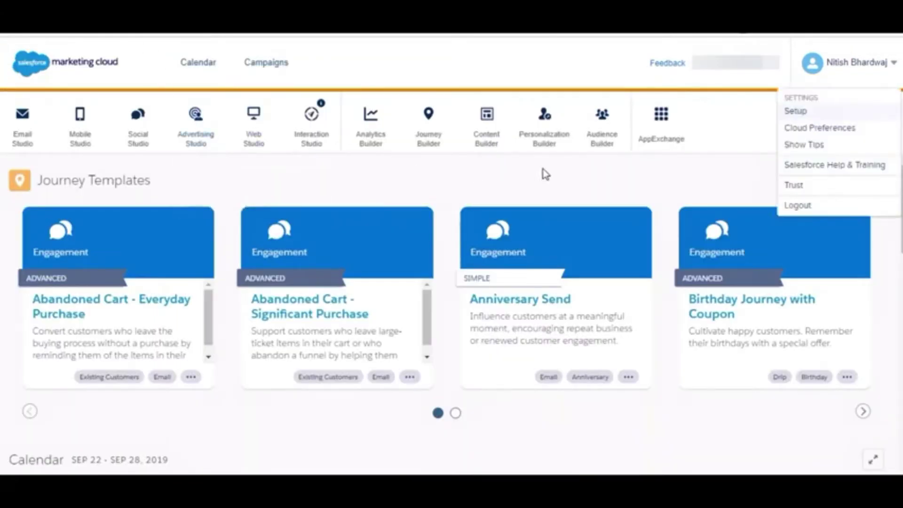
# - Open the Contact entity of the synchronized data source in Contact Builder
pyautogui.moveTo(597, 141)
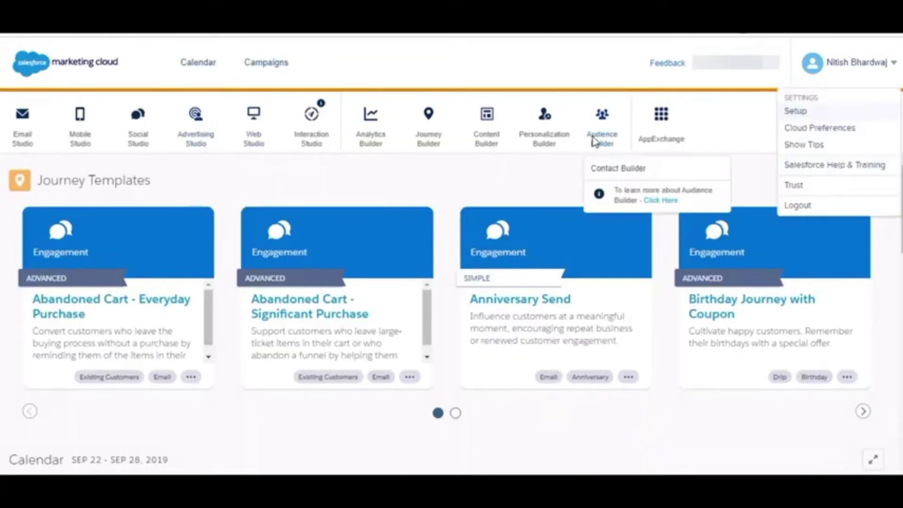
pyautogui.click(619, 169)
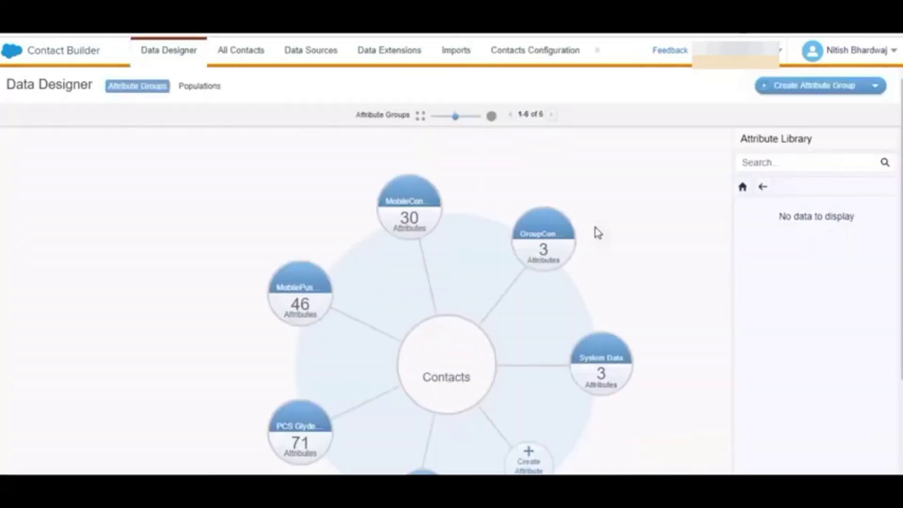
pyautogui.click(330, 59)
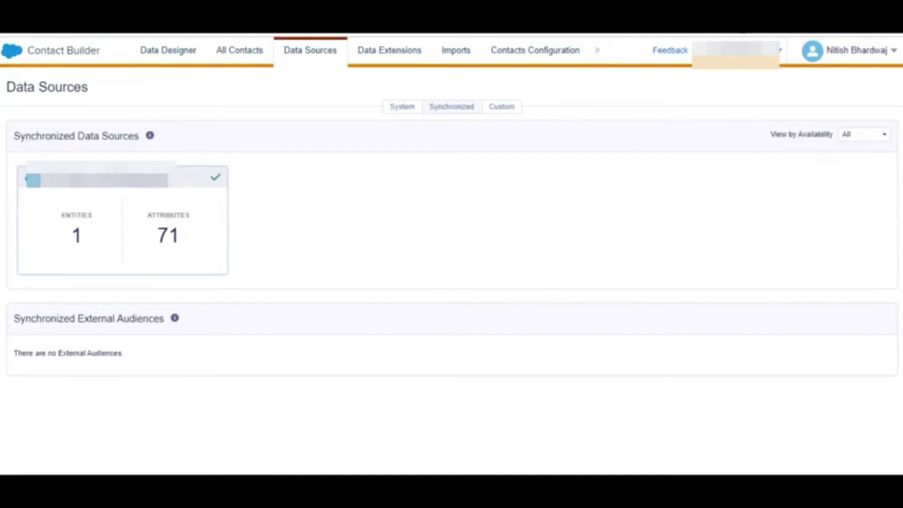
pyautogui.click(130, 216)
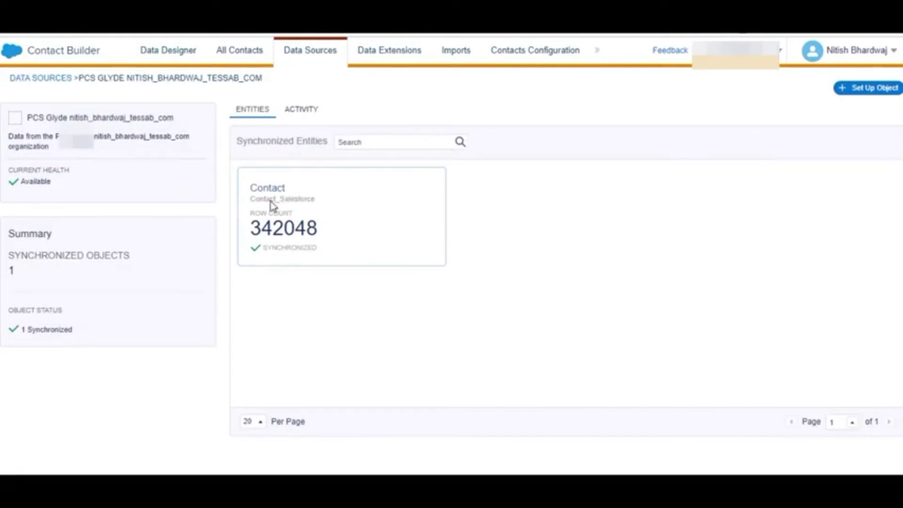
pyautogui.click(309, 202)
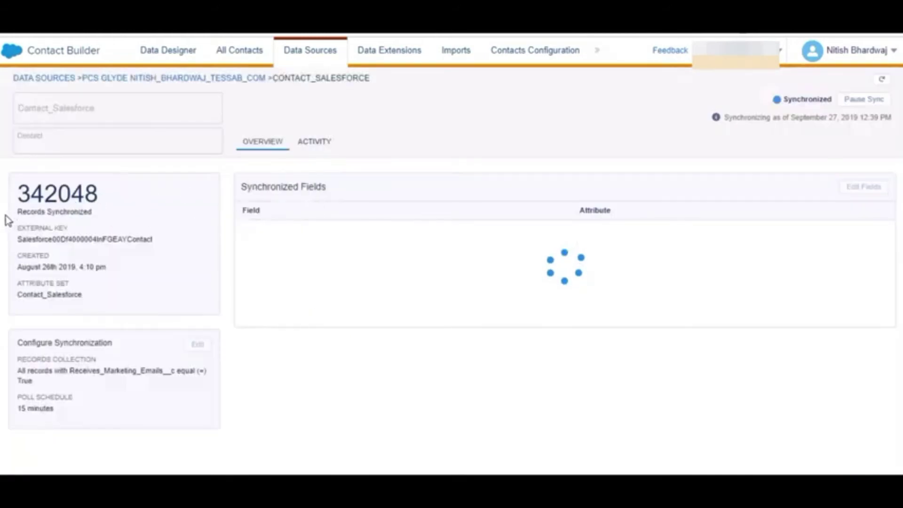
# - Review the Contact entity's synchronized record count, attribute set, records collection filter and poll schedule
pyautogui.moveTo(18, 193); pyautogui.dragTo(107, 202)
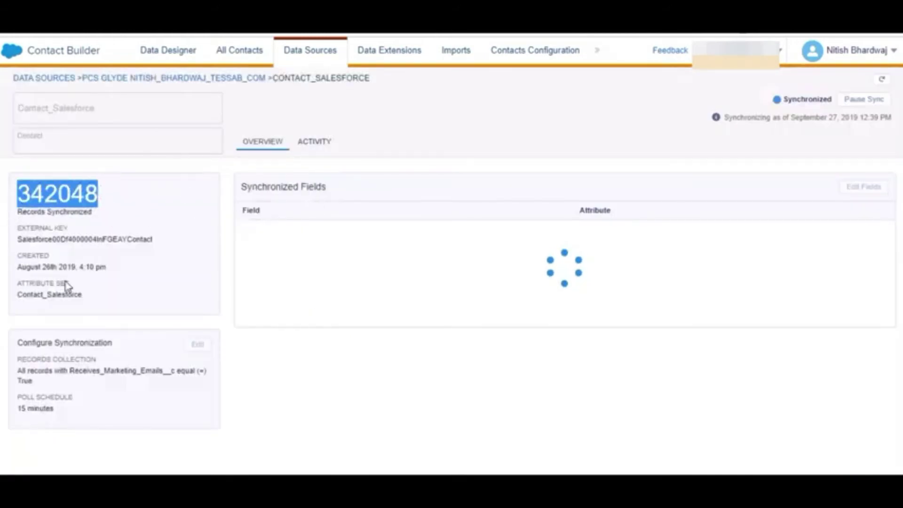
pyautogui.moveTo(93, 296); pyautogui.dragTo(17, 296)
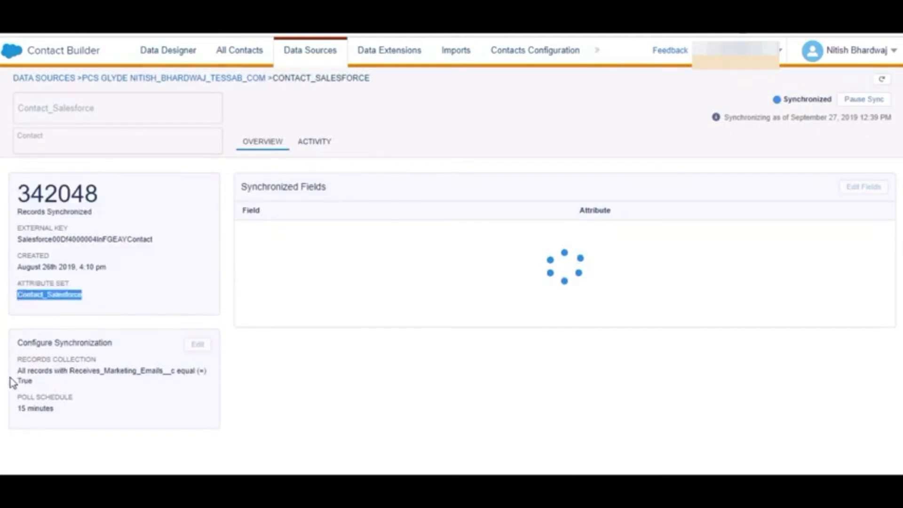
pyautogui.moveTo(48, 395); pyautogui.dragTo(19, 376)
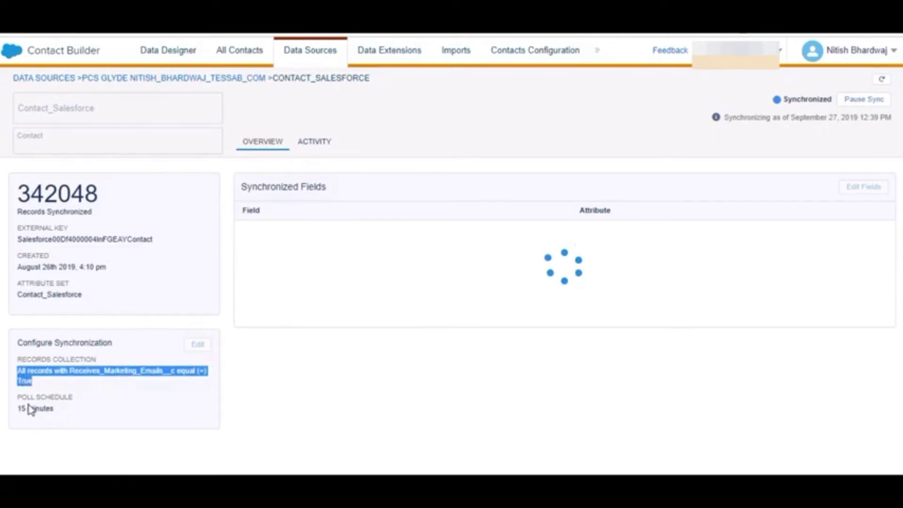
pyautogui.click(55, 414)
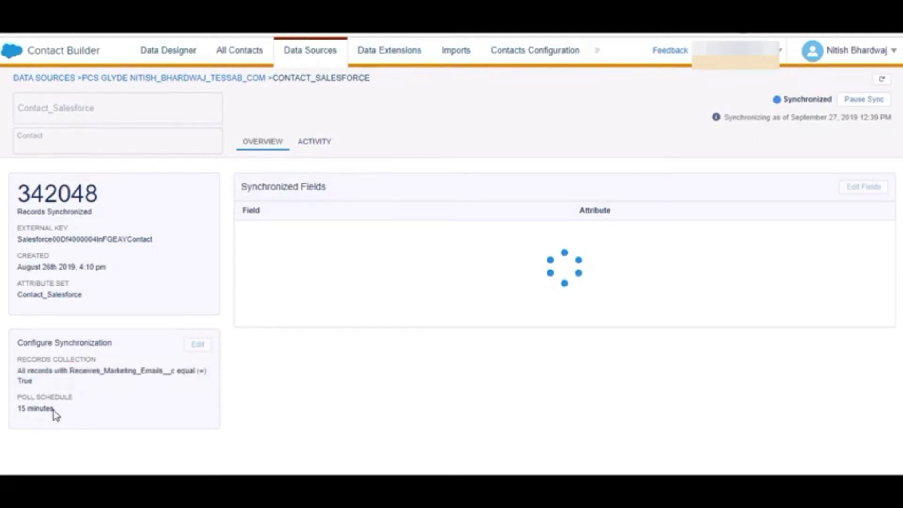
pyautogui.moveTo(55, 414); pyautogui.dragTo(19, 412)
pyautogui.click(206, 323)
# - Open the Contact_Salesforce data extension from the Synchronized Data Extensions folder
pyautogui.click(378, 52)
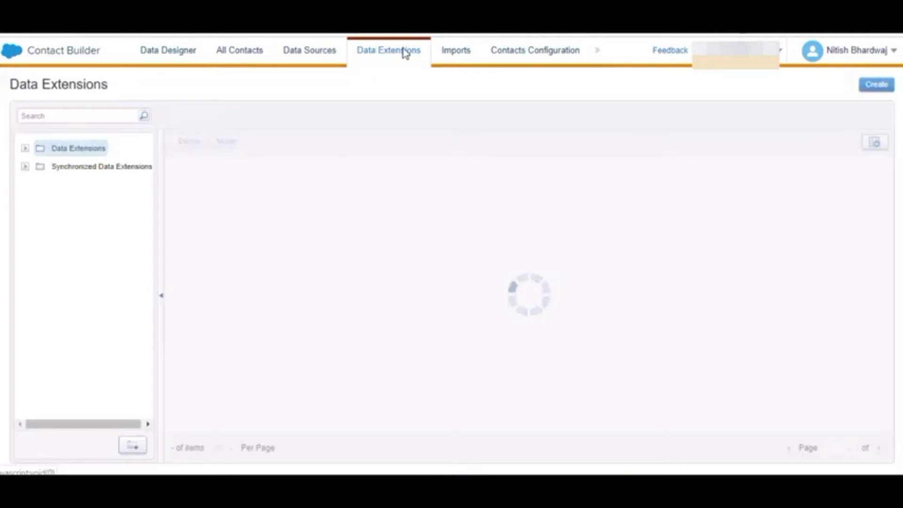
pyautogui.click(89, 167)
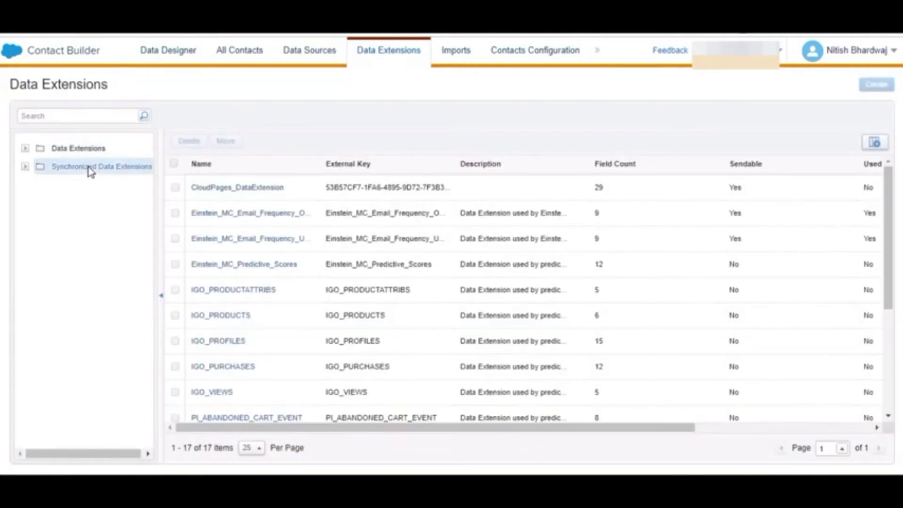
pyautogui.click(25, 166)
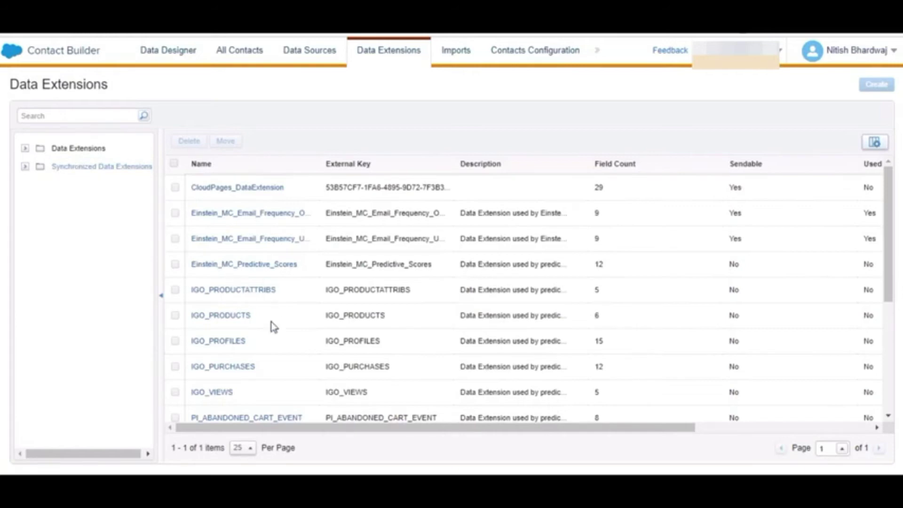
pyautogui.scroll(-5, 271, 322)
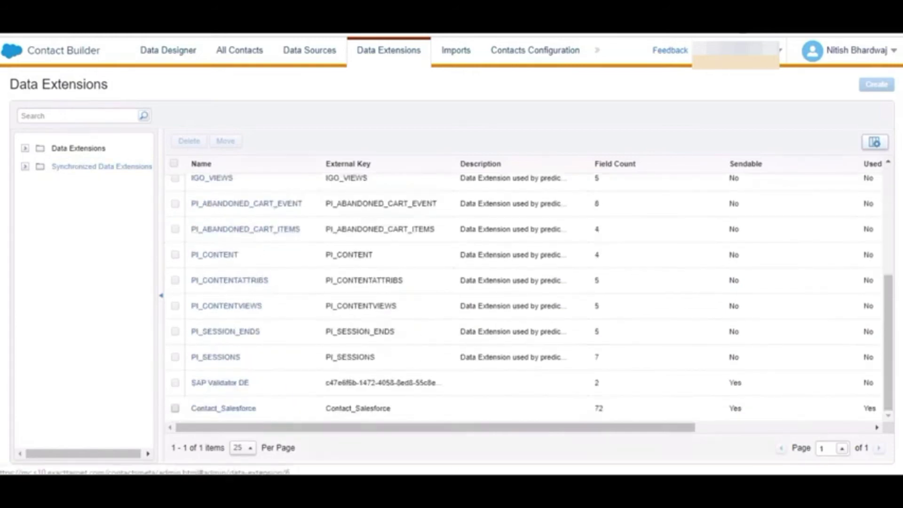
pyautogui.click(231, 409)
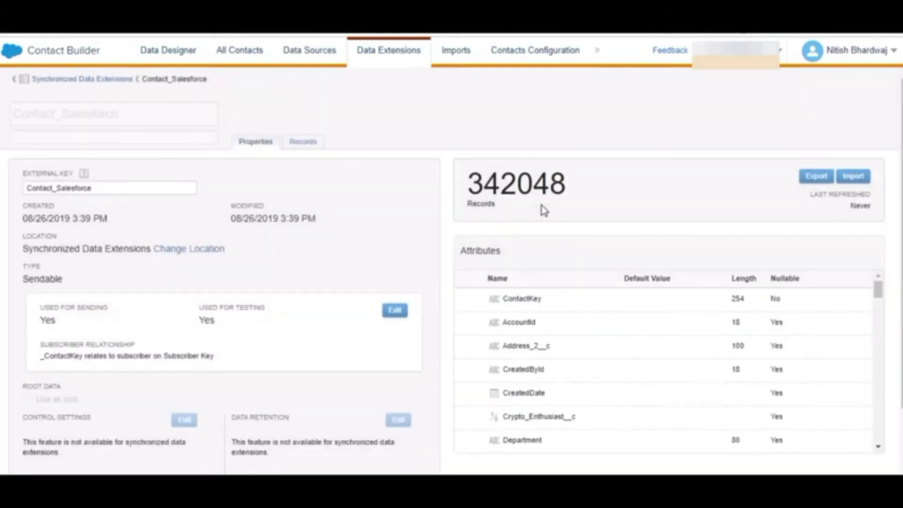
# - Look through the attribute list in the properties of the Contact_Salesforce data extension
pyautogui.scroll(-10, 632, 349)
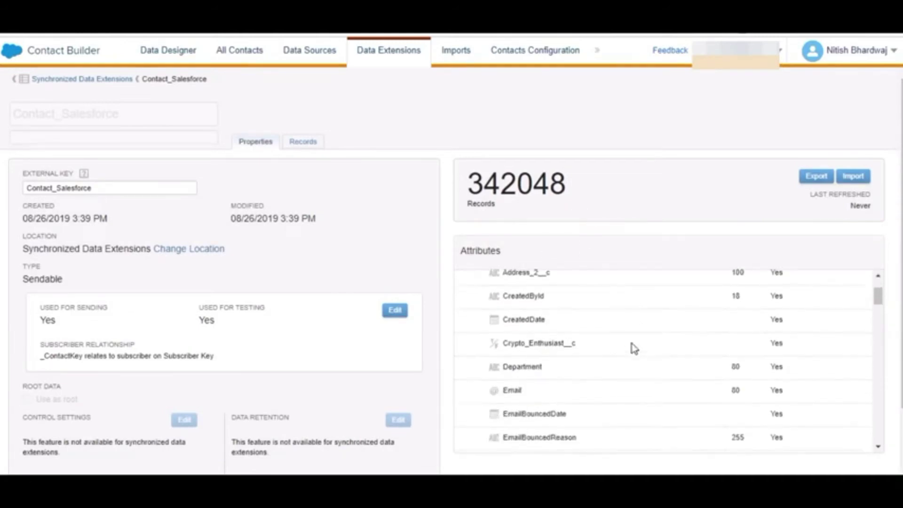
pyautogui.scroll(-15, 632, 344)
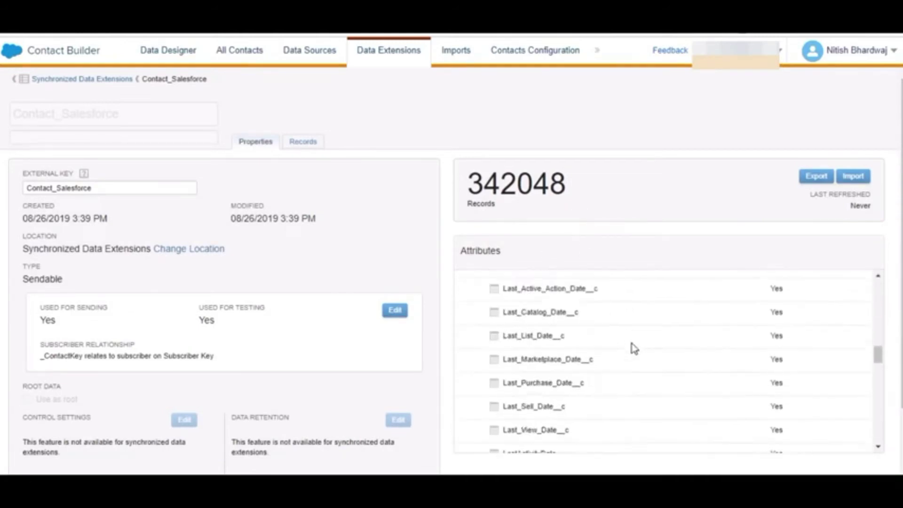
pyautogui.scroll(14, 632, 343)
pyautogui.scroll(12, 631, 344)
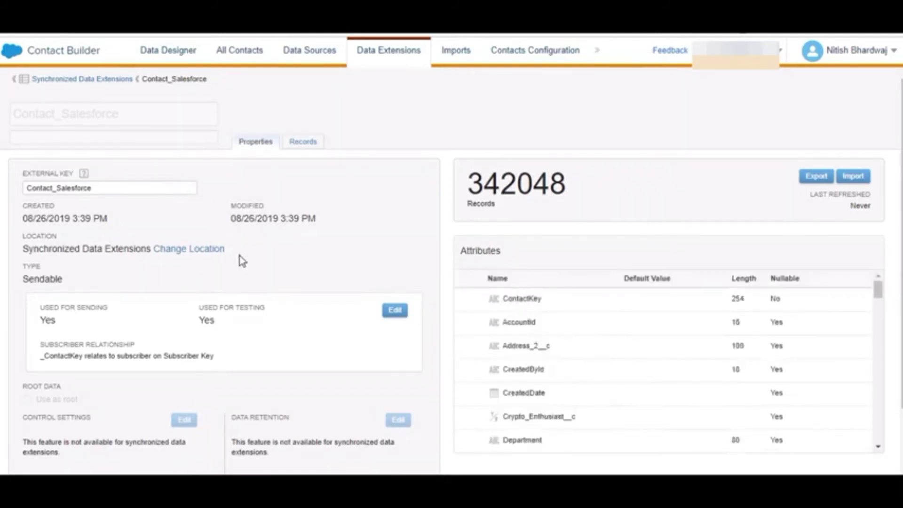
# - Show the records of the Contact_Salesforce data extension and look through the first page to its end
pyautogui.click(304, 142)
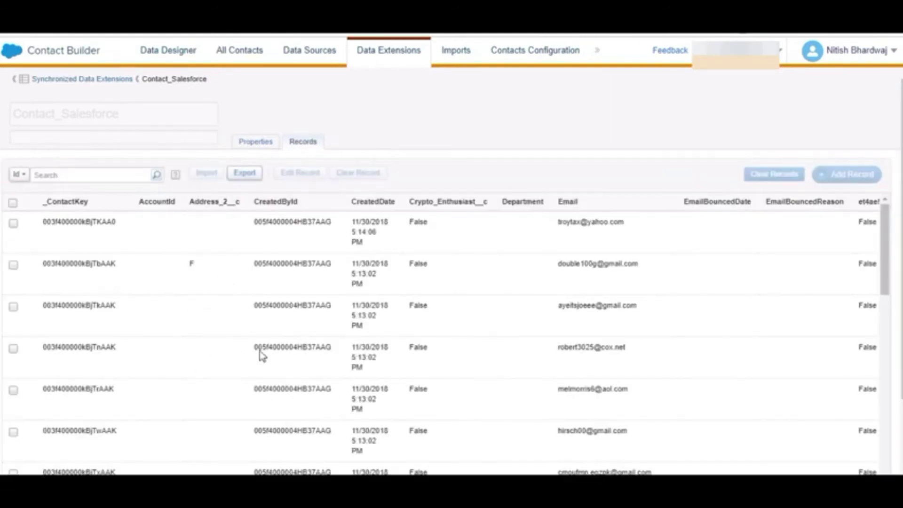
pyautogui.scroll(-5, 262, 371)
pyautogui.scroll(-5, 263, 374)
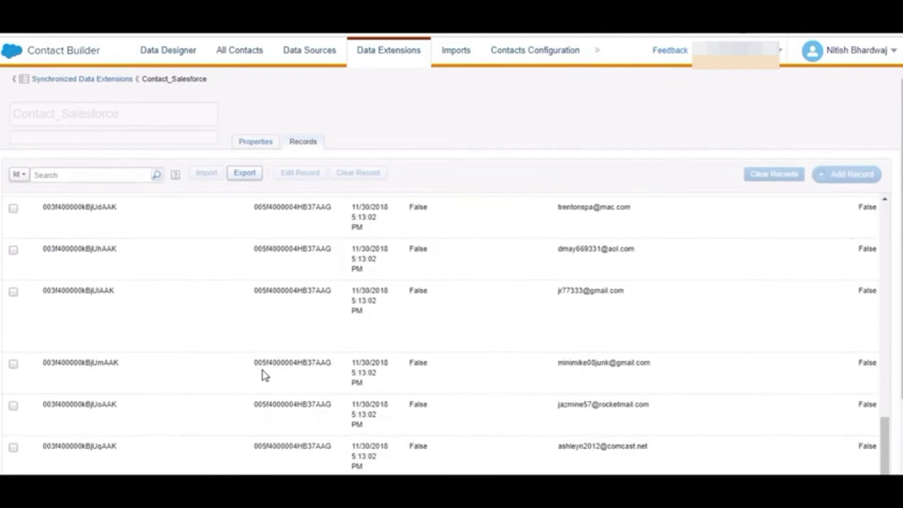
pyautogui.scroll(-2, 263, 371)
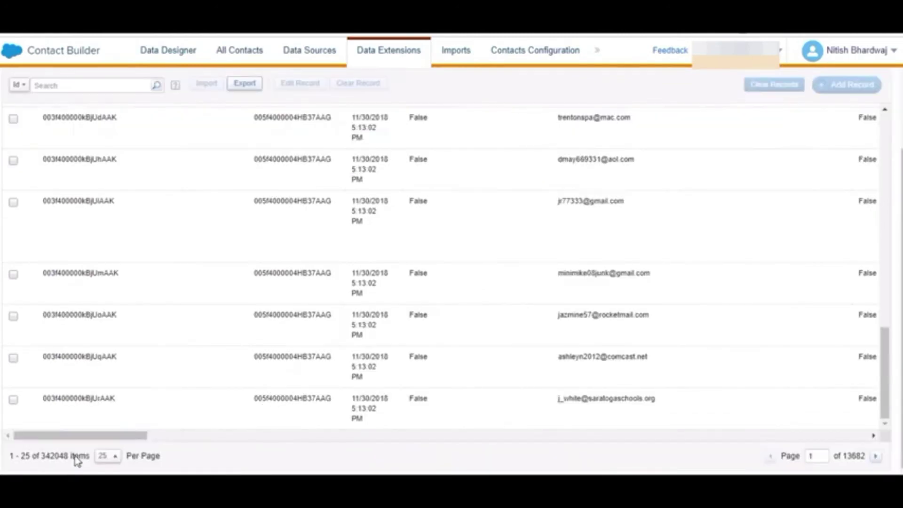
# - Look through the name and mailing columns of the first page of Contact_Salesforce records, and return to the first columns
pyautogui.moveTo(96, 436); pyautogui.dragTo(525, 452)
pyautogui.scroll(5, 465, 348)
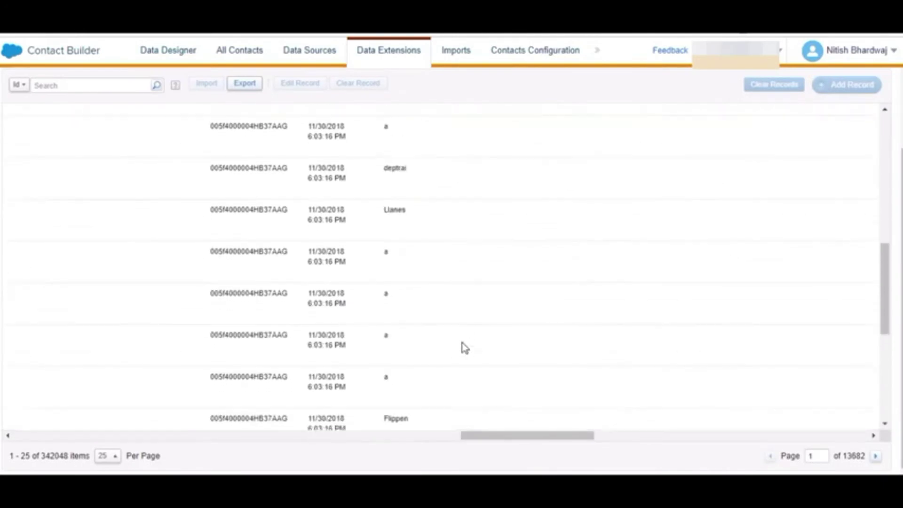
pyautogui.scroll(6, 465, 348)
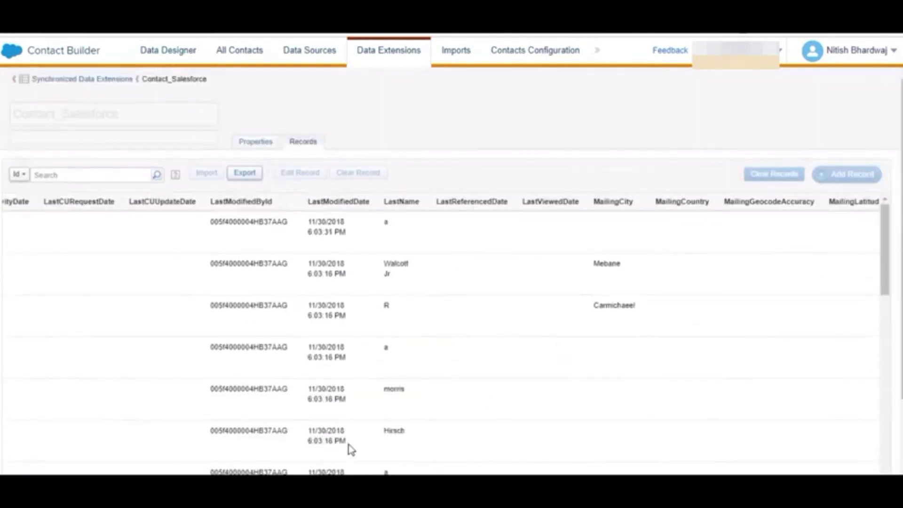
pyautogui.scroll(-10, 348, 447)
pyautogui.scroll(-2, 350, 450)
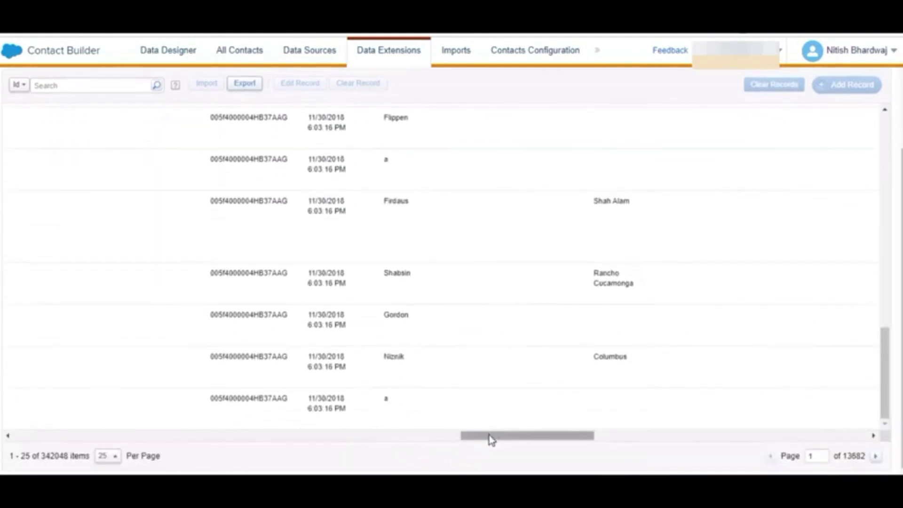
pyautogui.rightClick(384, 441)
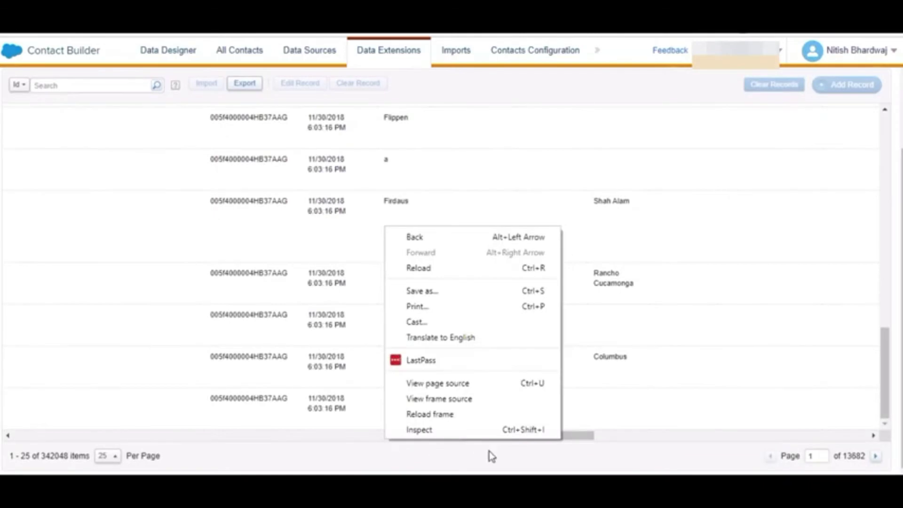
pyautogui.click(588, 441)
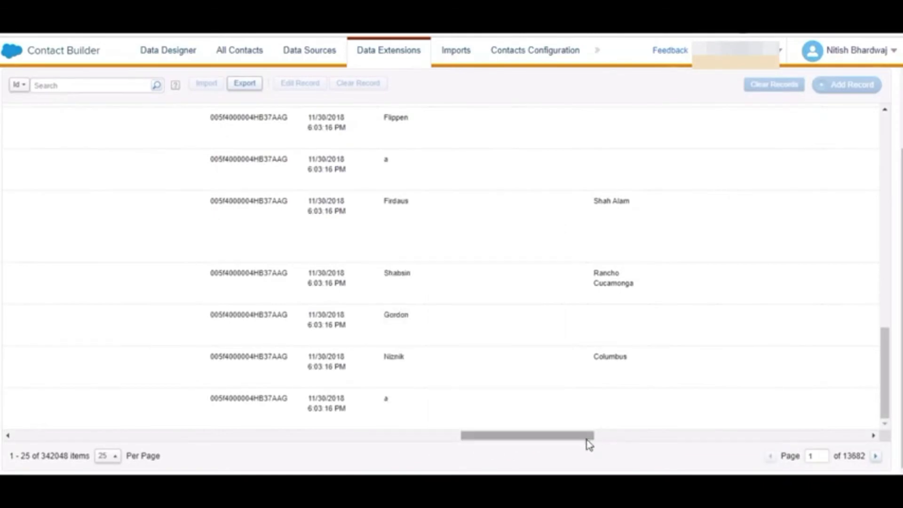
pyautogui.moveTo(587, 436); pyautogui.dragTo(142, 470)
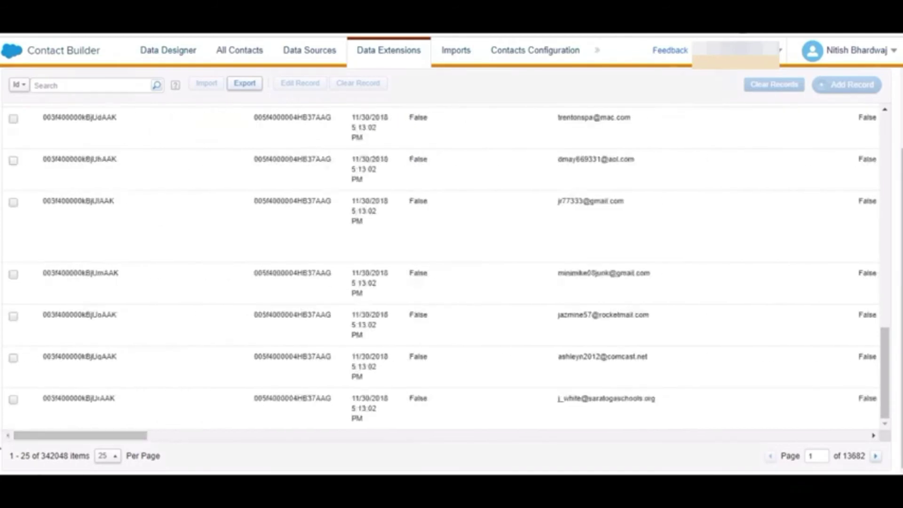
pyautogui.scroll(10, 240, 207)
pyautogui.scroll(5, 239, 207)
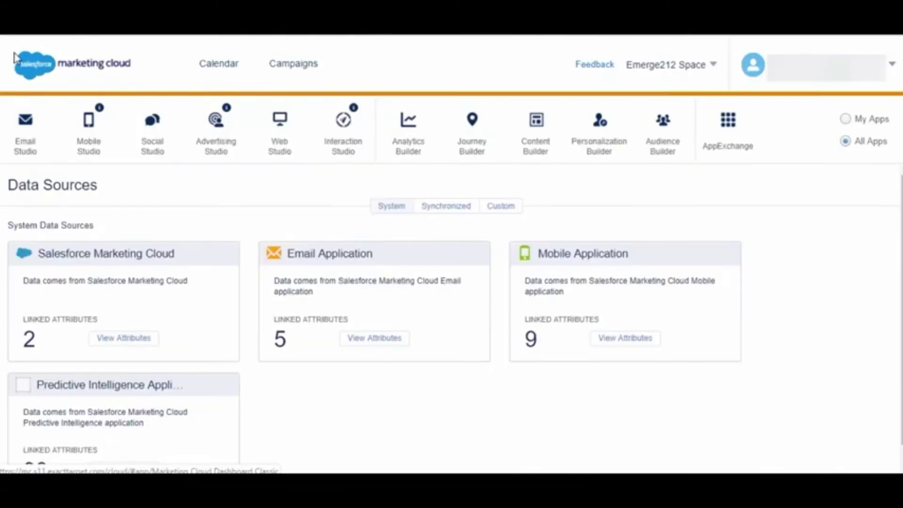
# - Open the journey New Journey - July 29 2019 4:01 PM from the Journey Builder dashboard
pyautogui.moveTo(471, 144)
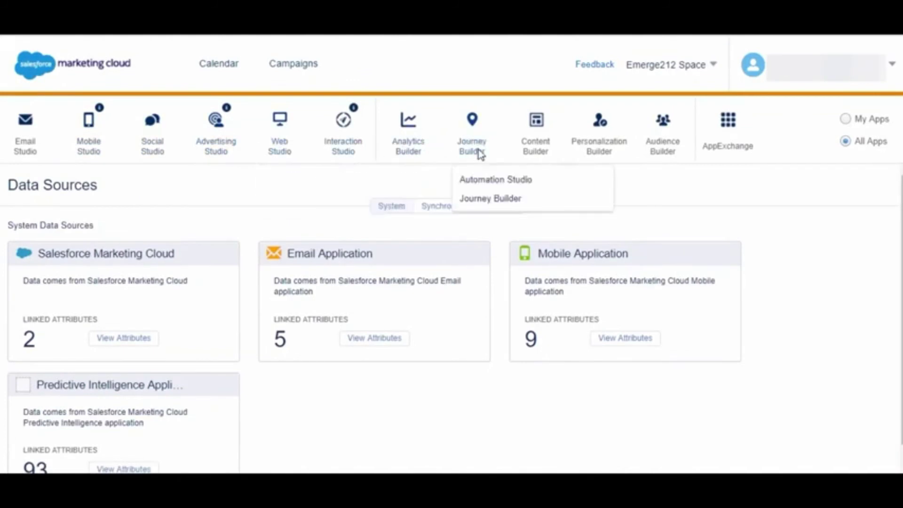
pyautogui.click(478, 206)
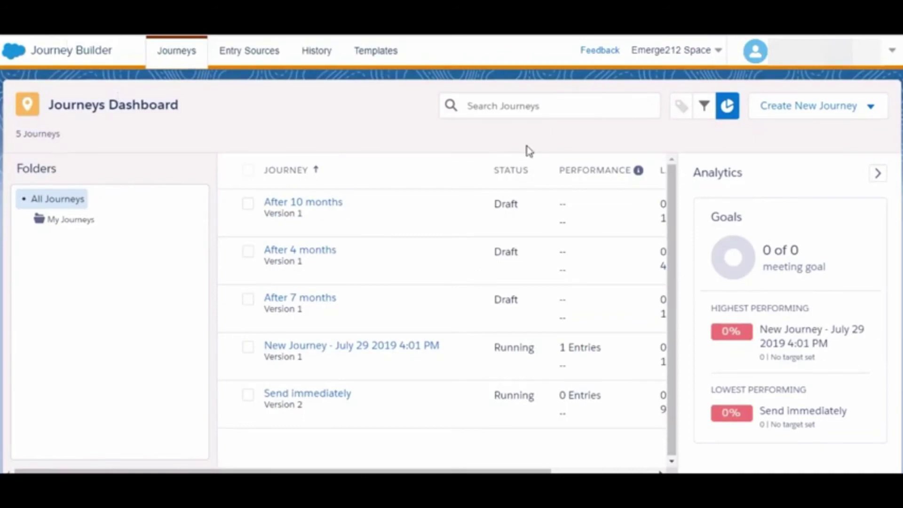
pyautogui.click(353, 347)
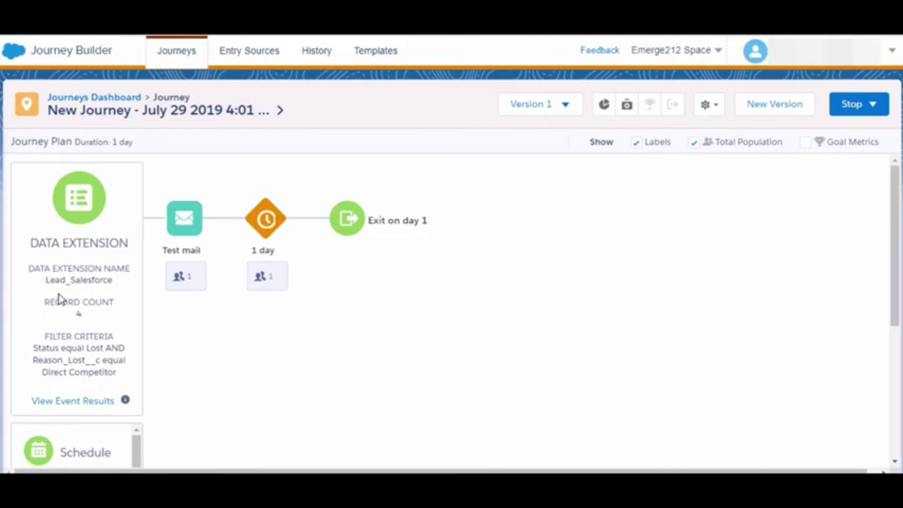
# - Review the journey's data extension entry source, filter criteria, schedule, email activity and wait activity
pyautogui.scroll(-3, 84, 282)
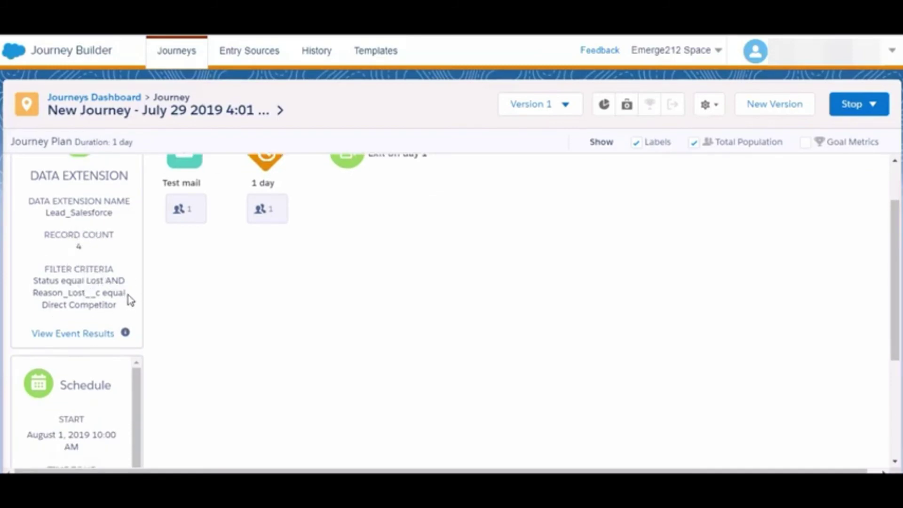
pyautogui.scroll(-5, 127, 317)
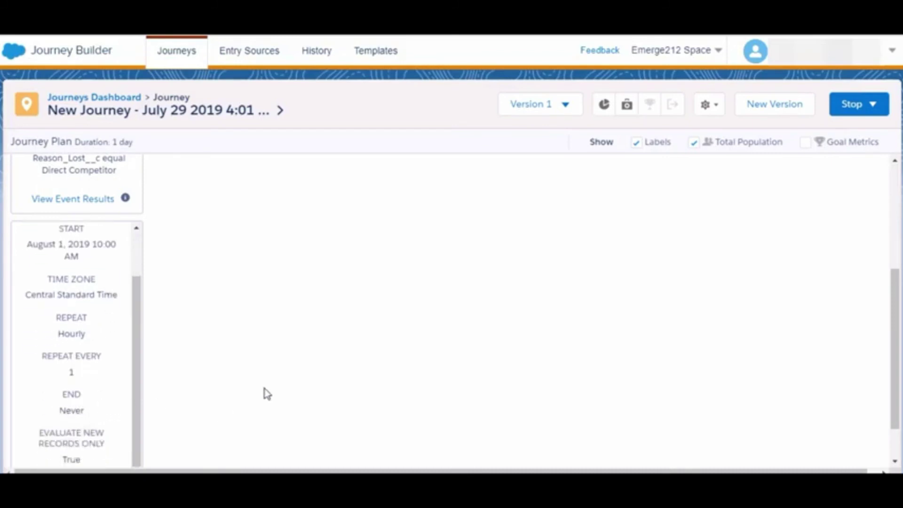
pyautogui.scroll(5, 266, 394)
pyautogui.moveTo(167, 244)
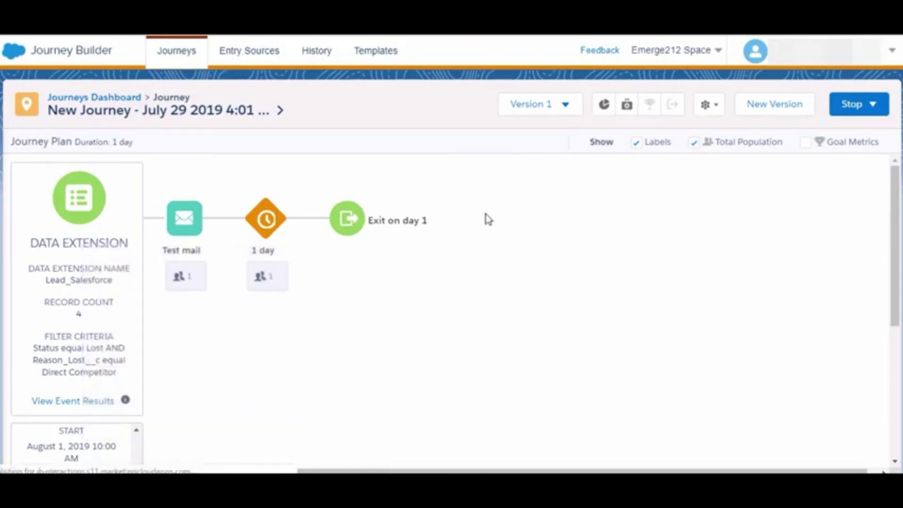
pyautogui.moveTo(275, 221)
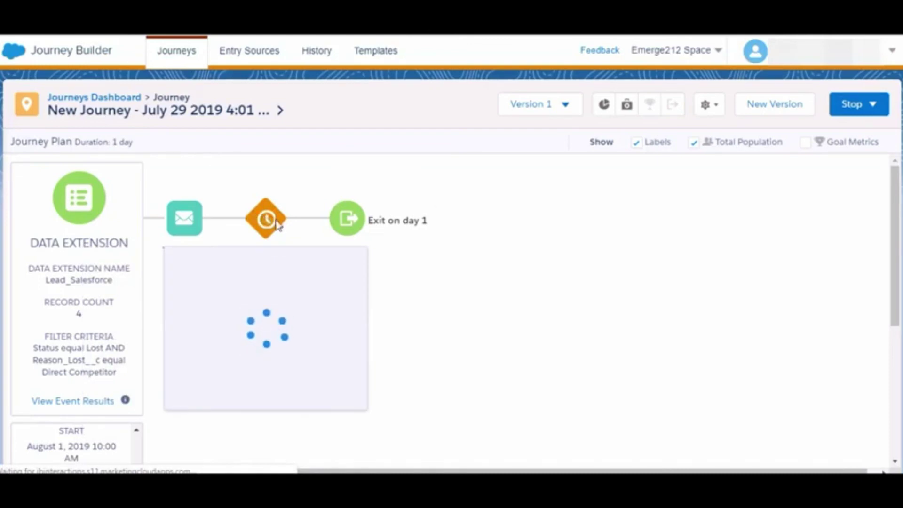